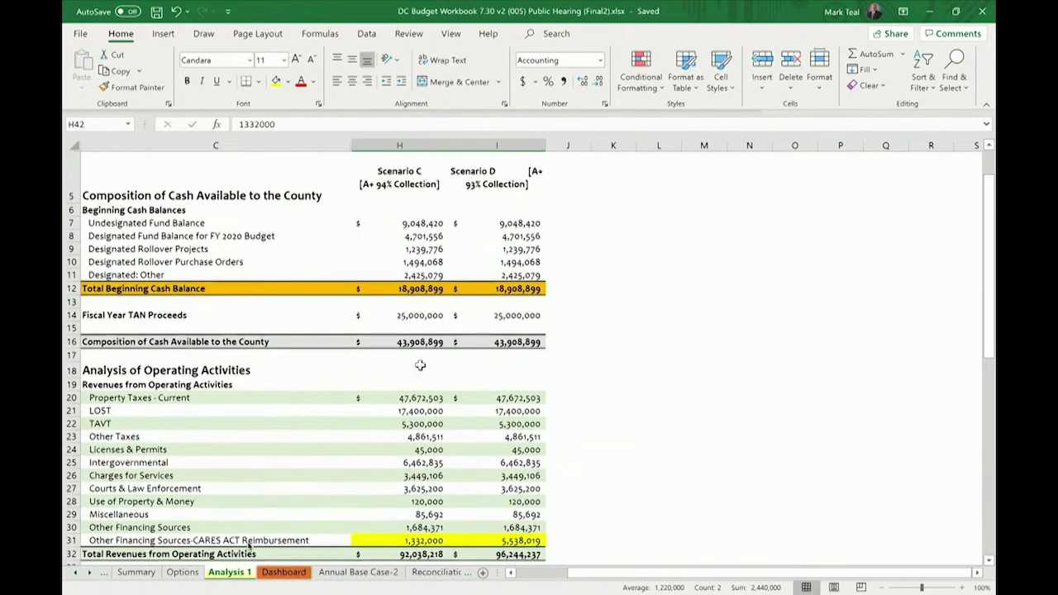
- Review the operating revenues and disbursements for Scenarios C and D, checking each scenario's Covid Expenses cell in row 42
{"action": "scroll", "coordinate": [419, 364], "scroll_direction": "down", "scroll_amount": 1}
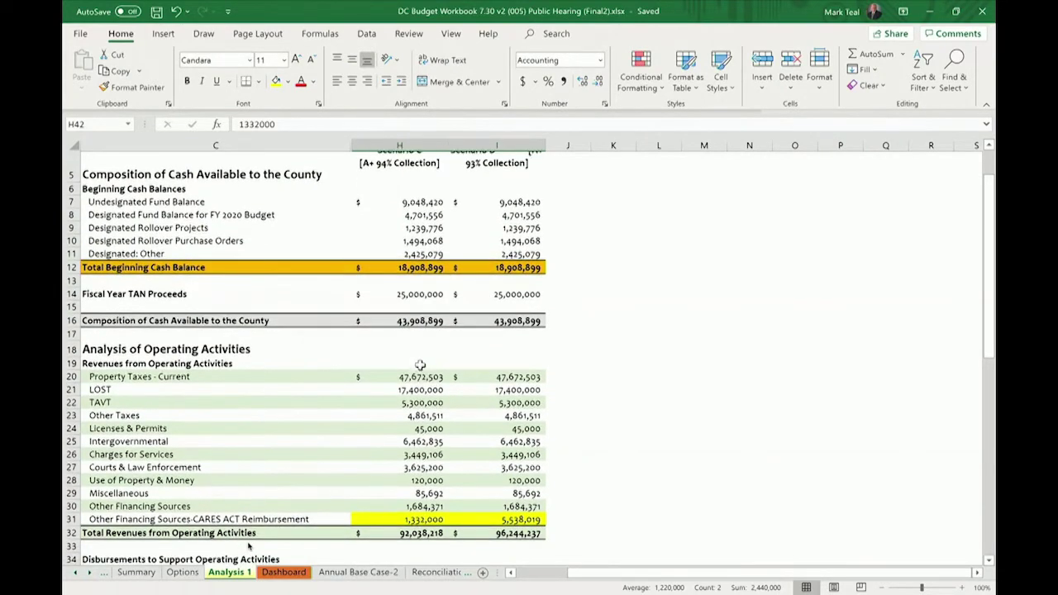
{"action": "scroll", "coordinate": [420, 364], "scroll_direction": "up", "scroll_amount": 1}
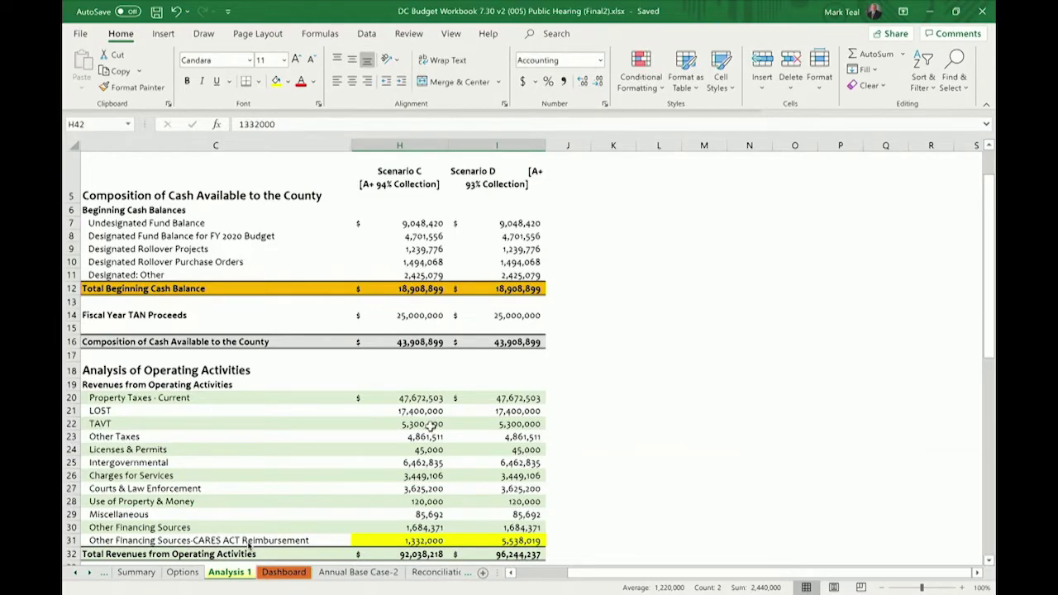
{"action": "scroll", "coordinate": [430, 424], "scroll_direction": "down", "scroll_amount": 3}
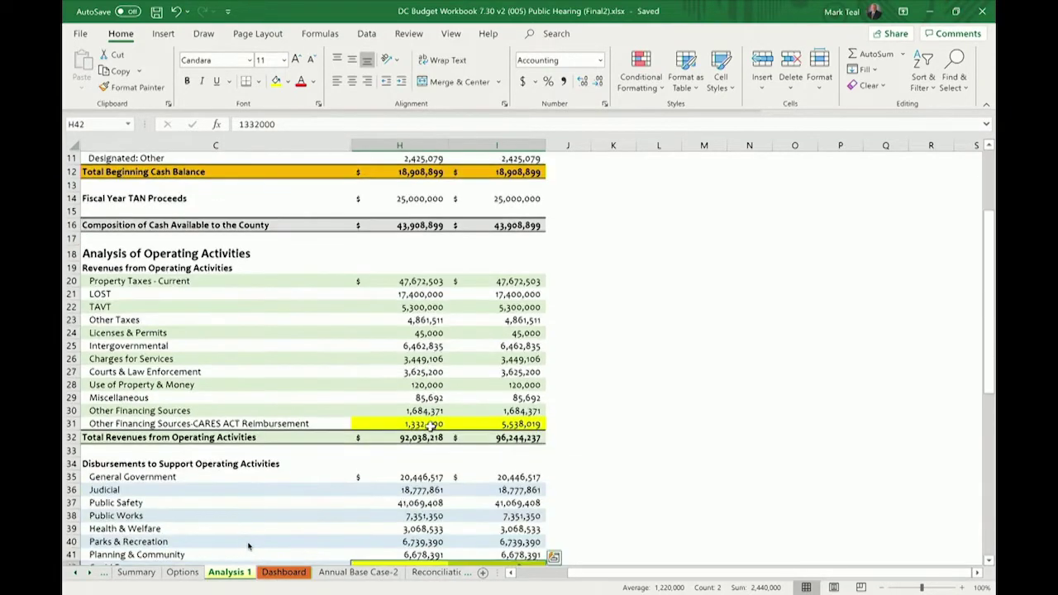
{"action": "scroll", "coordinate": [430, 423], "scroll_direction": "down", "scroll_amount": 2}
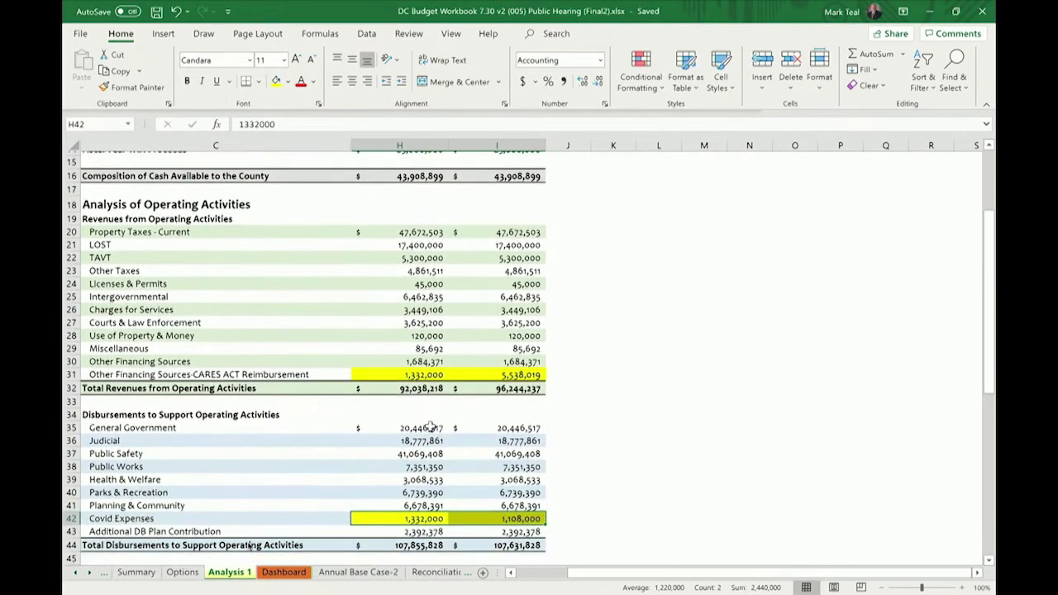
{"action": "scroll", "coordinate": [249, 547], "scroll_direction": "down", "scroll_amount": 1}
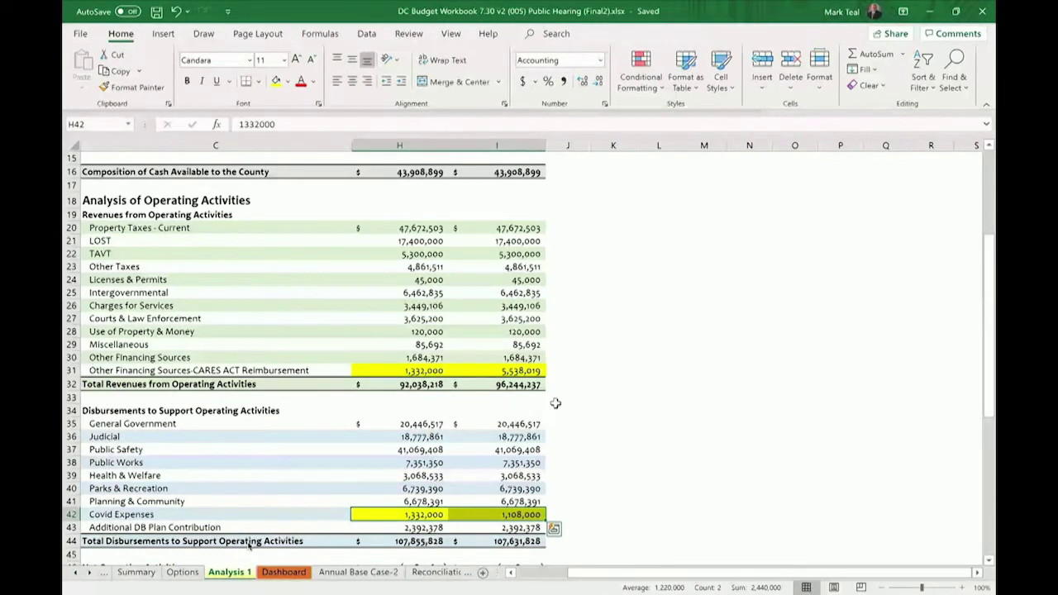
{"action": "scroll", "coordinate": [555, 403], "scroll_direction": "down", "scroll_amount": 2}
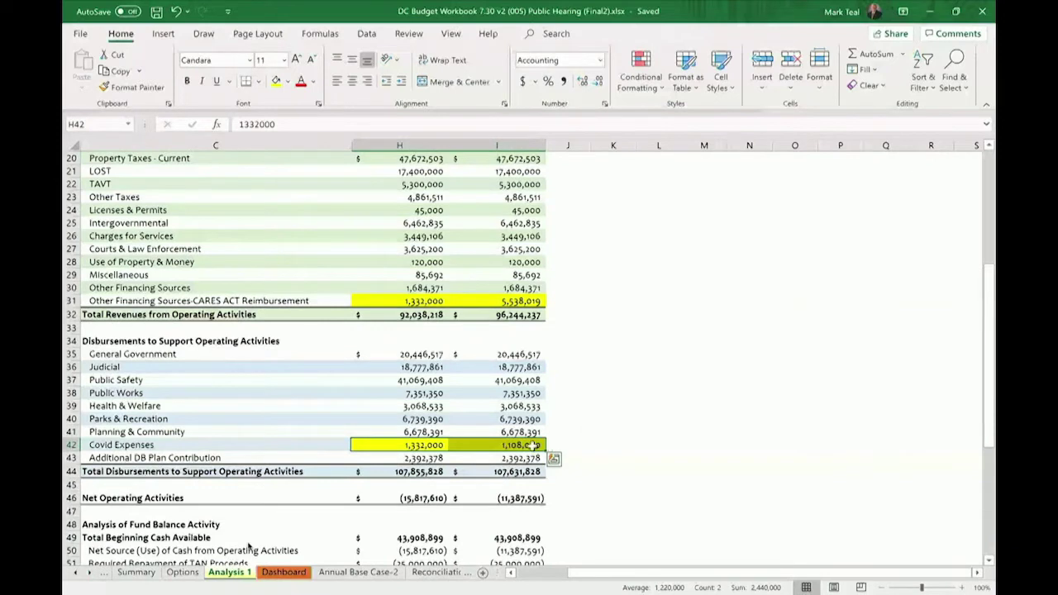
{"action": "left_click", "coordinate": [411, 444]}
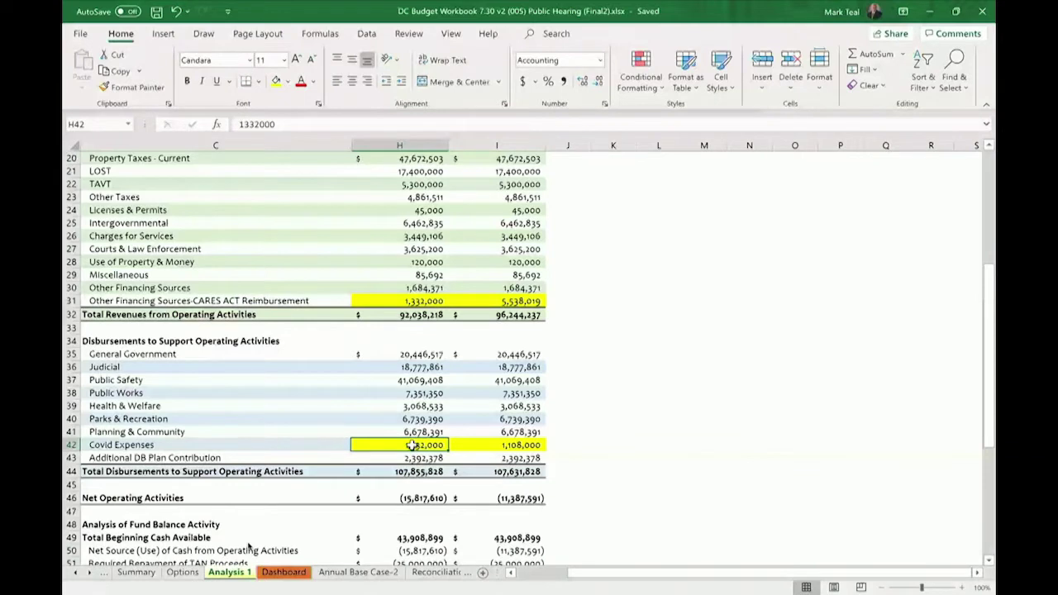
{"action": "scroll", "coordinate": [411, 444], "scroll_direction": "down", "scroll_amount": 2}
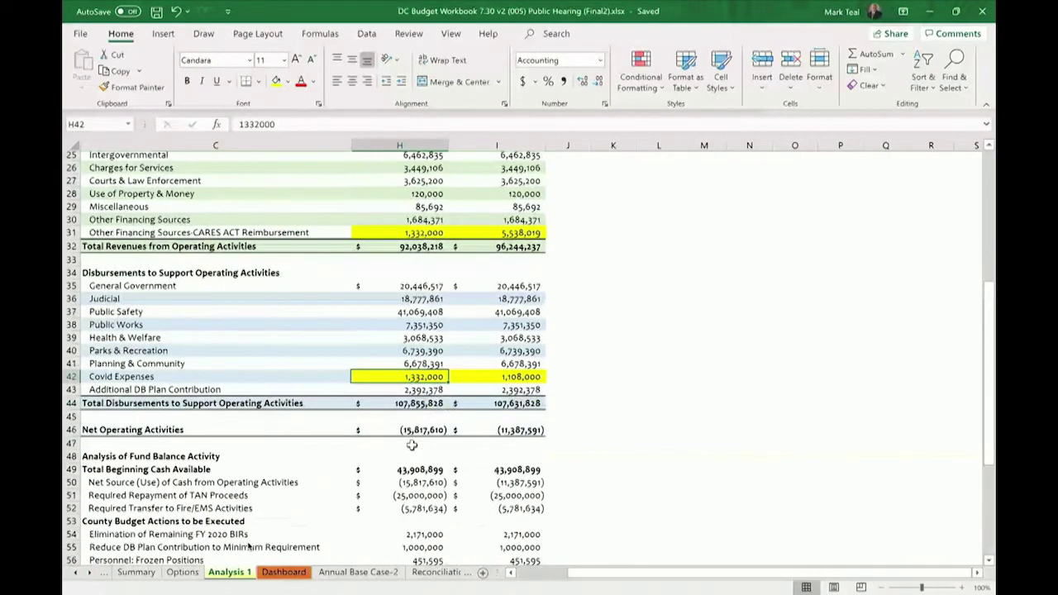
{"action": "scroll", "coordinate": [412, 444], "scroll_direction": "down", "scroll_amount": 1}
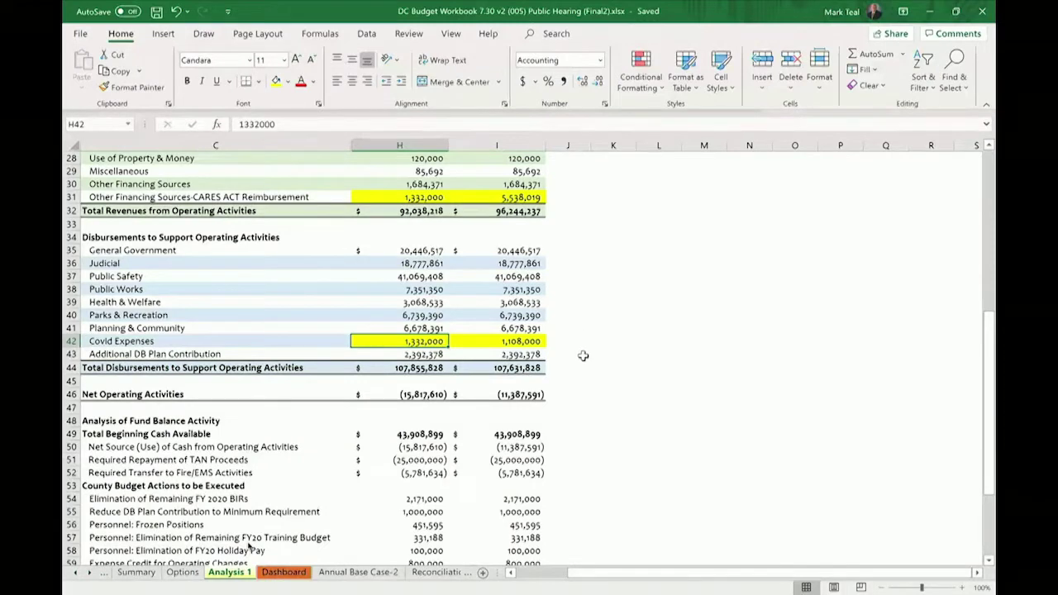
{"action": "left_click", "coordinate": [539, 341]}
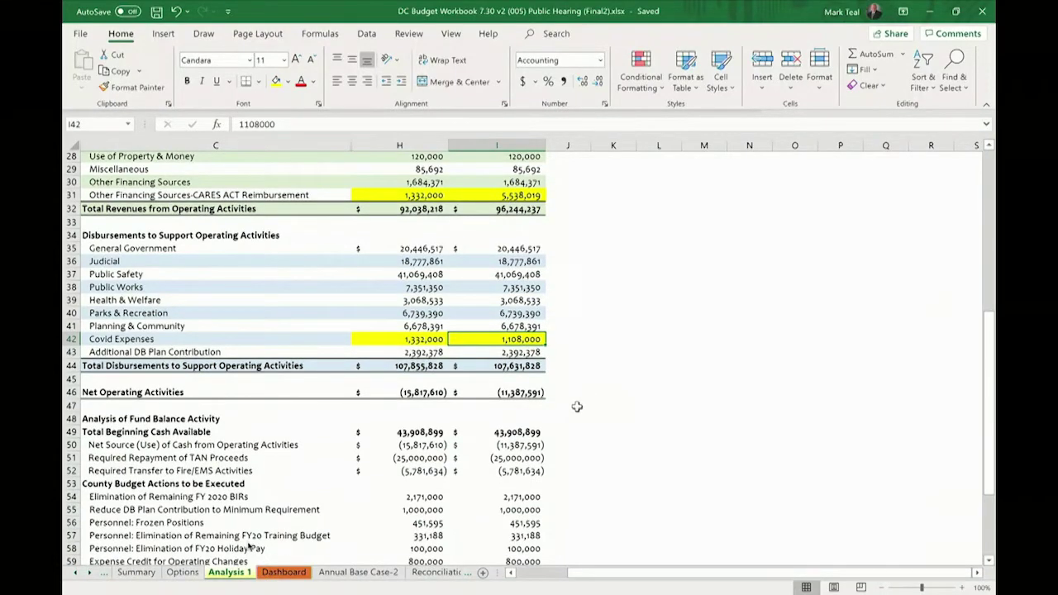
- Examine the County Budget Actions for Scenarios C and D, from Elimination of Remaining FY 2020 BIRs through Implementation of Furlough Program
{"action": "scroll", "coordinate": [576, 407], "scroll_direction": "down", "scroll_amount": 2}
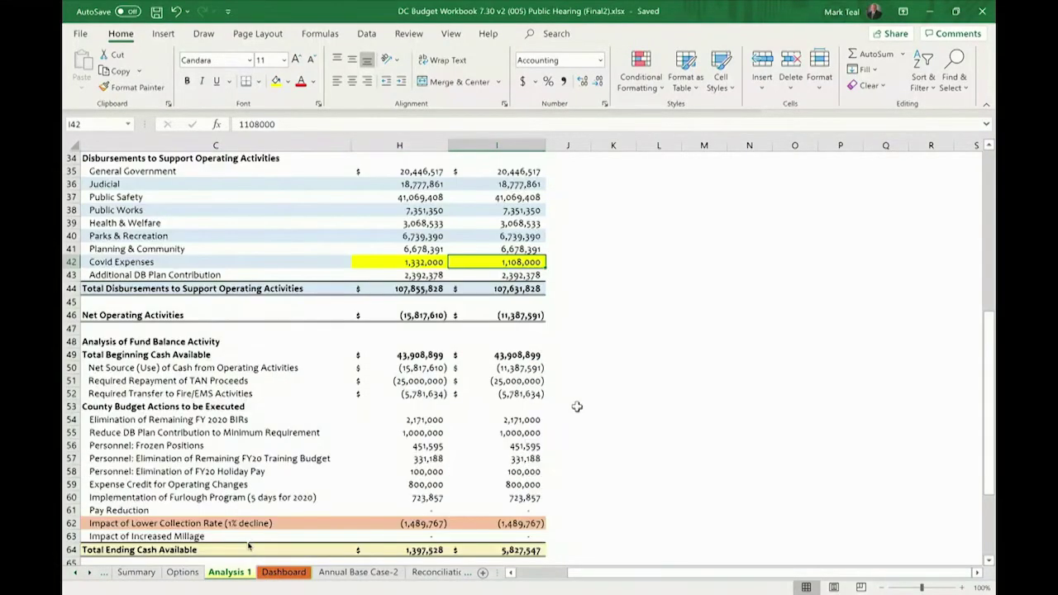
{"action": "scroll", "coordinate": [577, 406], "scroll_direction": "down", "scroll_amount": 3}
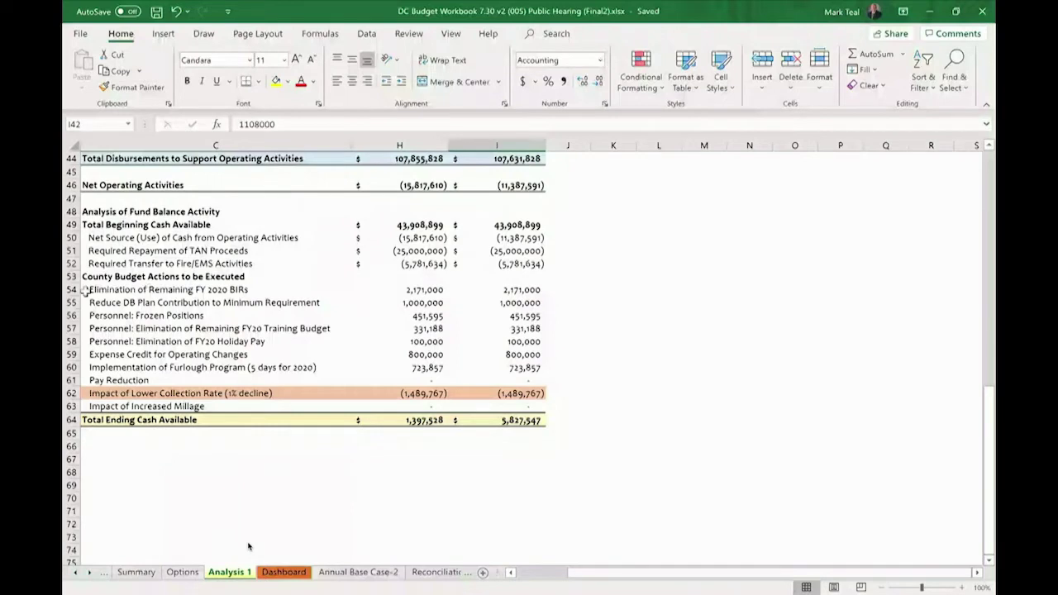
{"action": "left_click_drag", "start_coordinate": [423, 286], "coordinate": [541, 288]}
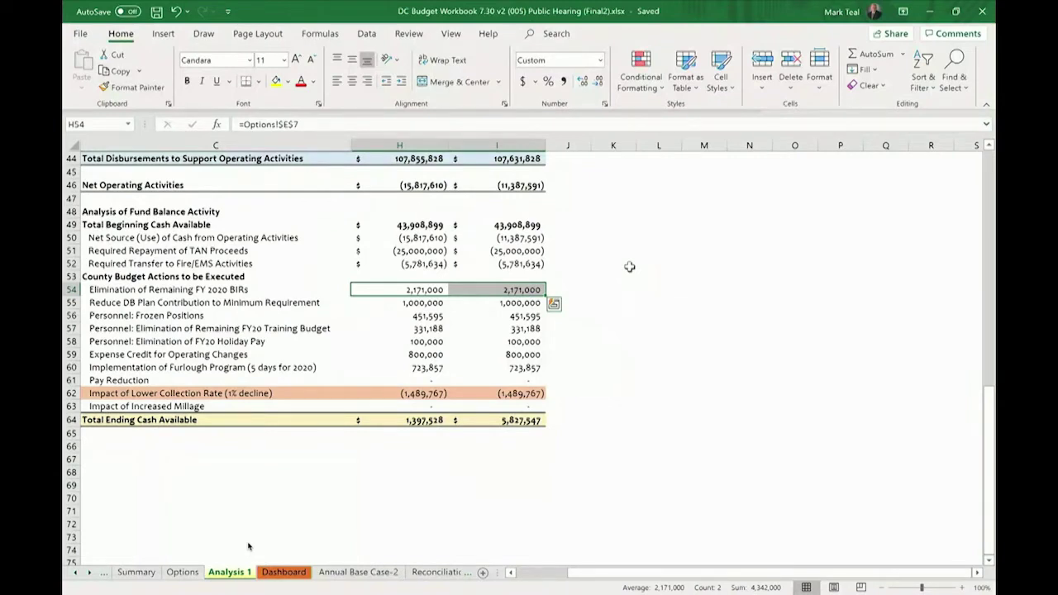
{"action": "left_click", "coordinate": [523, 299]}
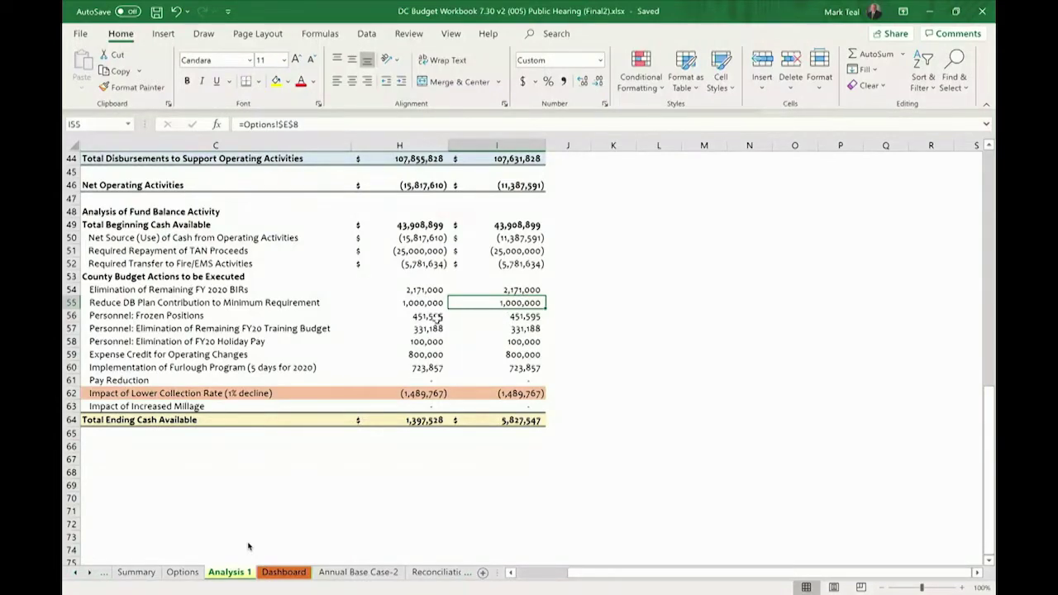
{"action": "left_click", "coordinate": [435, 317]}
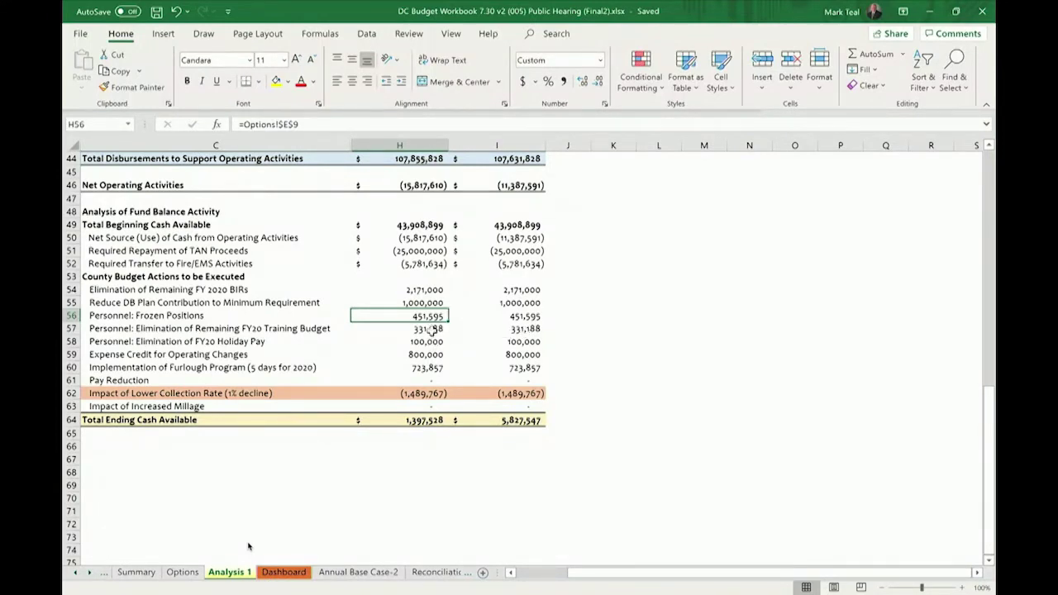
{"action": "left_click_drag", "start_coordinate": [432, 328], "coordinate": [502, 329]}
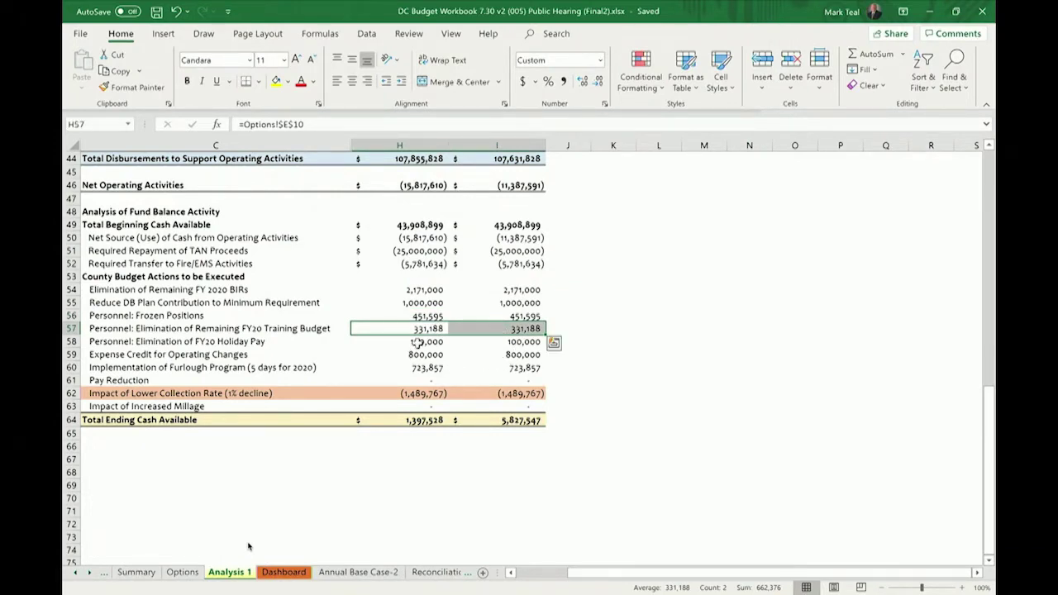
{"action": "left_click_drag", "start_coordinate": [423, 341], "coordinate": [488, 341]}
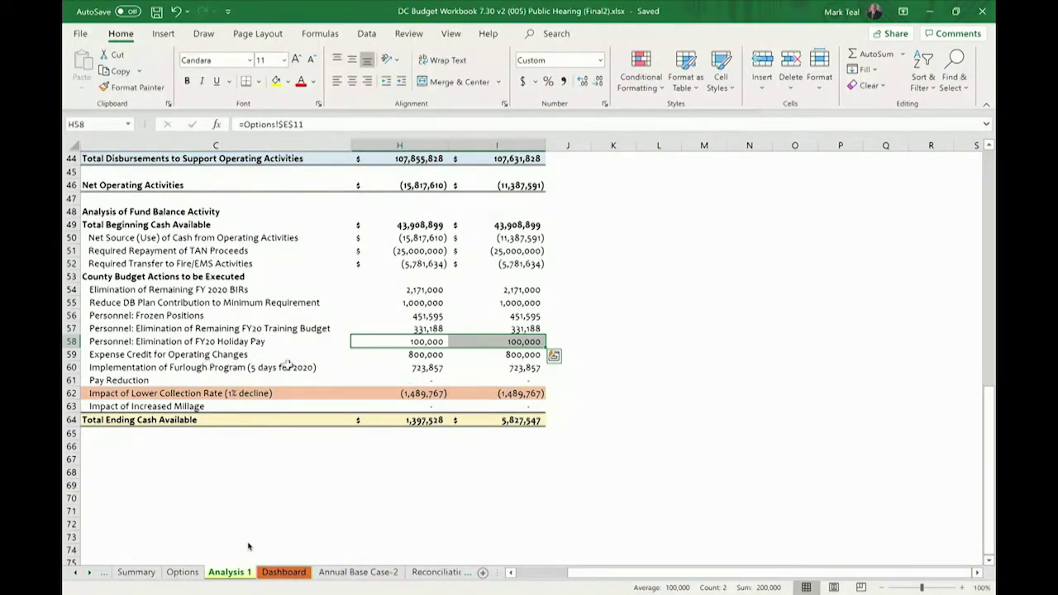
{"action": "left_click_drag", "start_coordinate": [415, 355], "coordinate": [496, 355]}
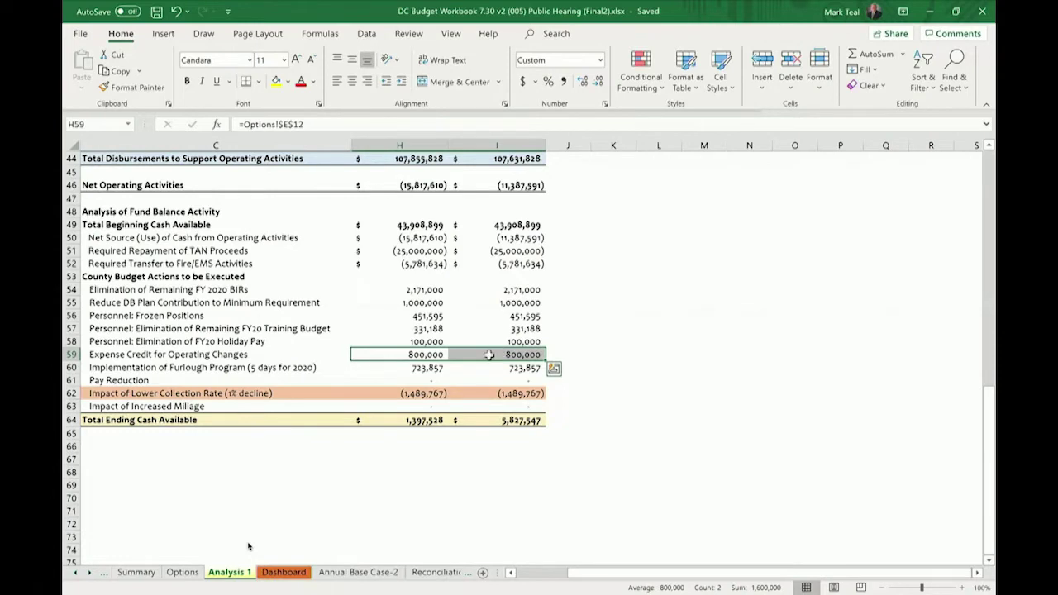
{"action": "left_click", "coordinate": [432, 369]}
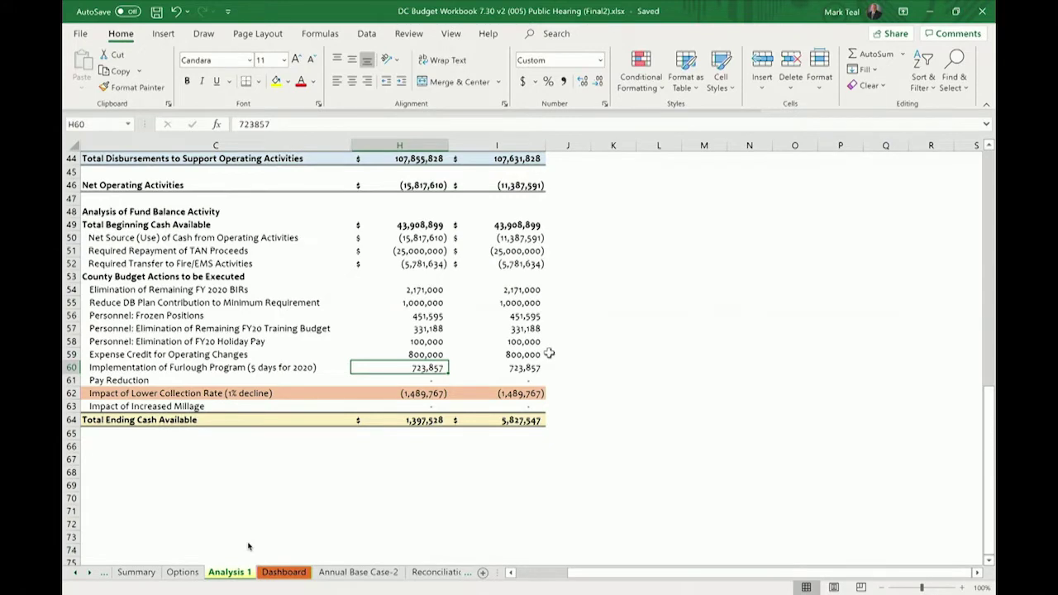
- Show the Dashboard sheet enlarged to 107% and look over the $10.57M fund balance scenario in column H
{"action": "left_click", "coordinate": [284, 572]}
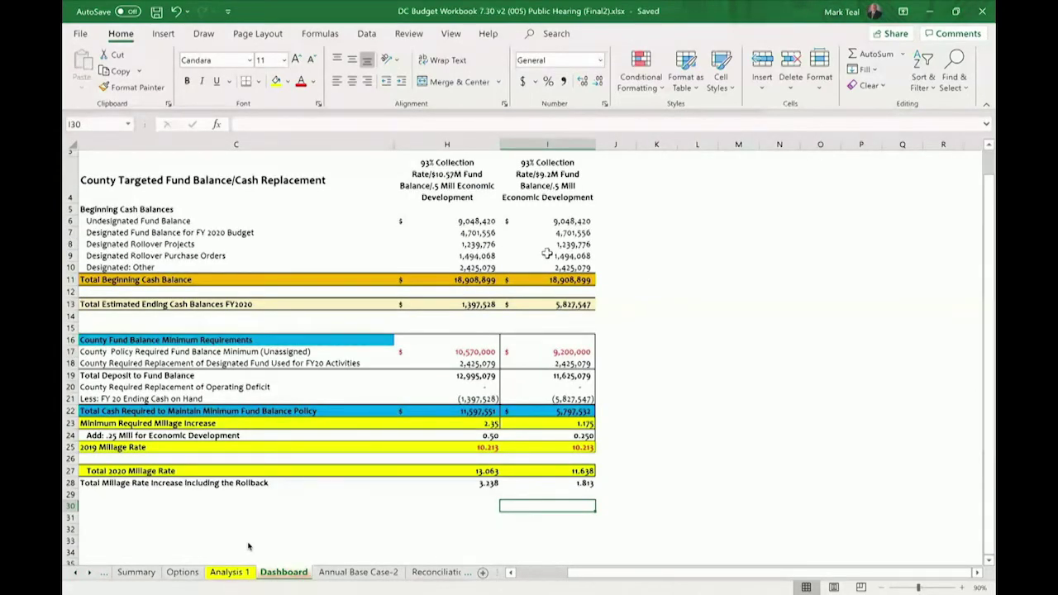
{"action": "scroll", "coordinate": [248, 546], "scroll_direction": "up", "scroll_amount": 1}
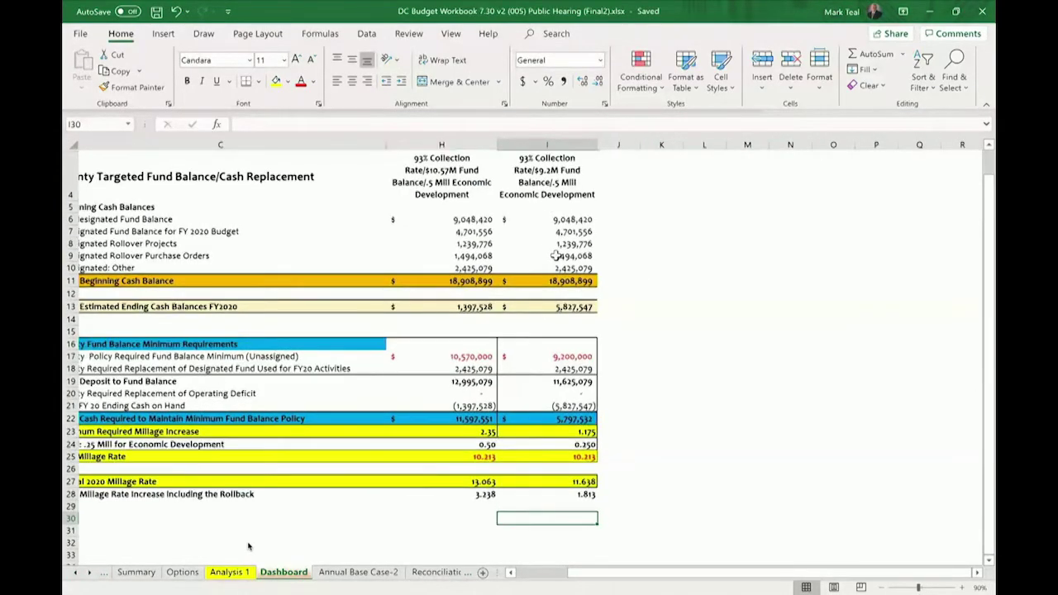
{"action": "scroll", "coordinate": [248, 546], "scroll_direction": "up", "scroll_amount": 1}
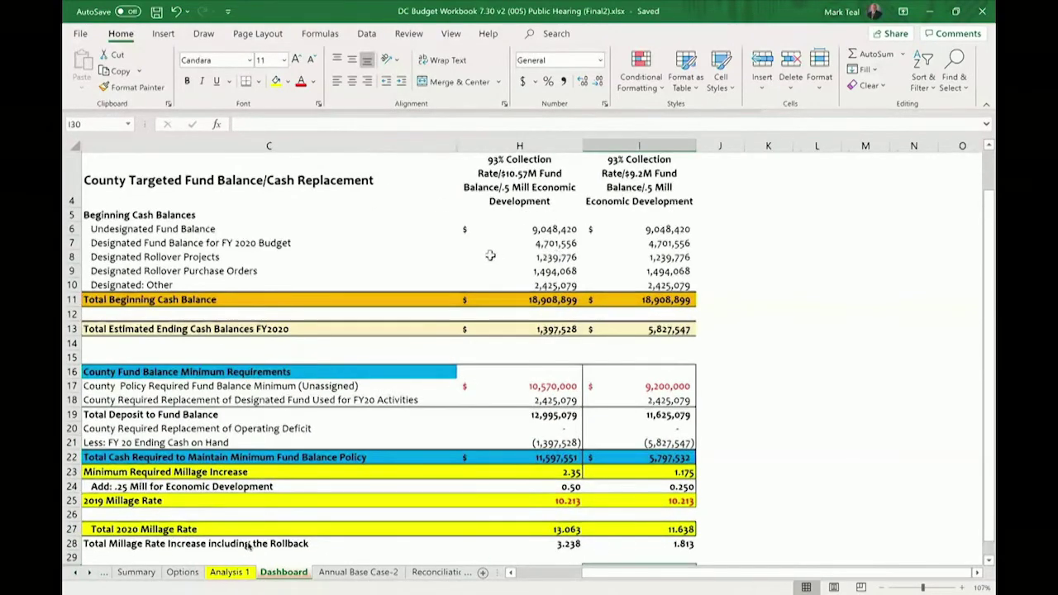
{"action": "scroll", "coordinate": [248, 546], "scroll_direction": "down", "scroll_amount": 1}
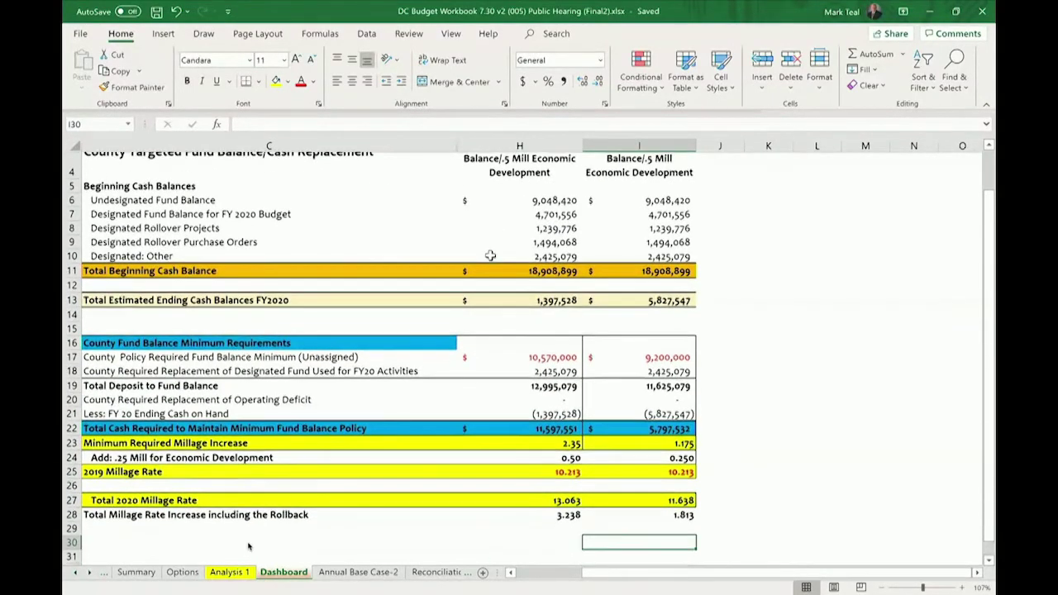
{"action": "scroll", "coordinate": [248, 546], "scroll_direction": "up", "scroll_amount": 2}
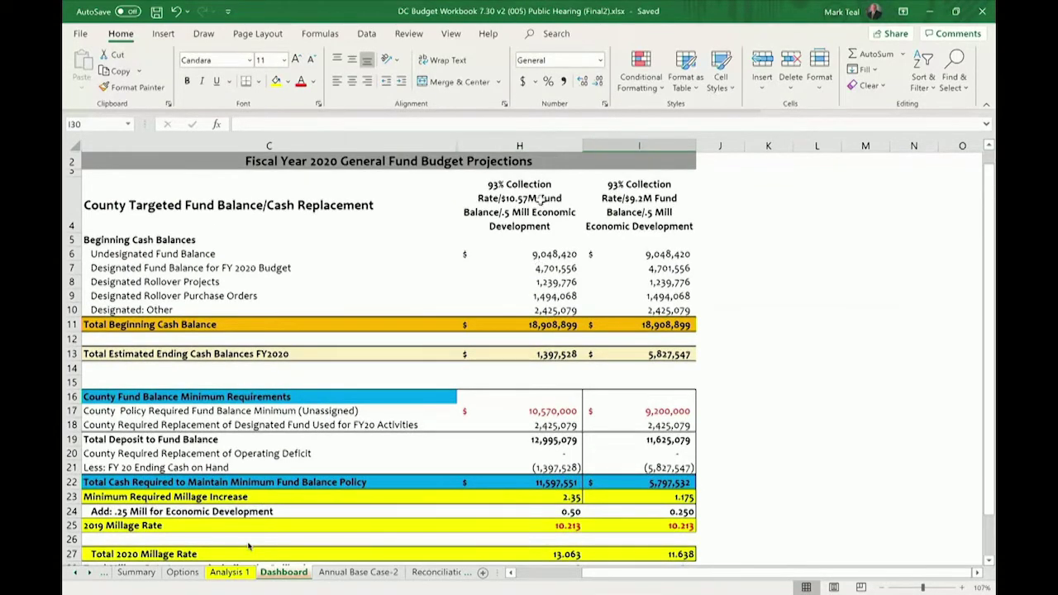
{"action": "left_click", "coordinate": [537, 147]}
{"action": "scroll", "coordinate": [529, 507], "scroll_direction": "down", "scroll_amount": 1}
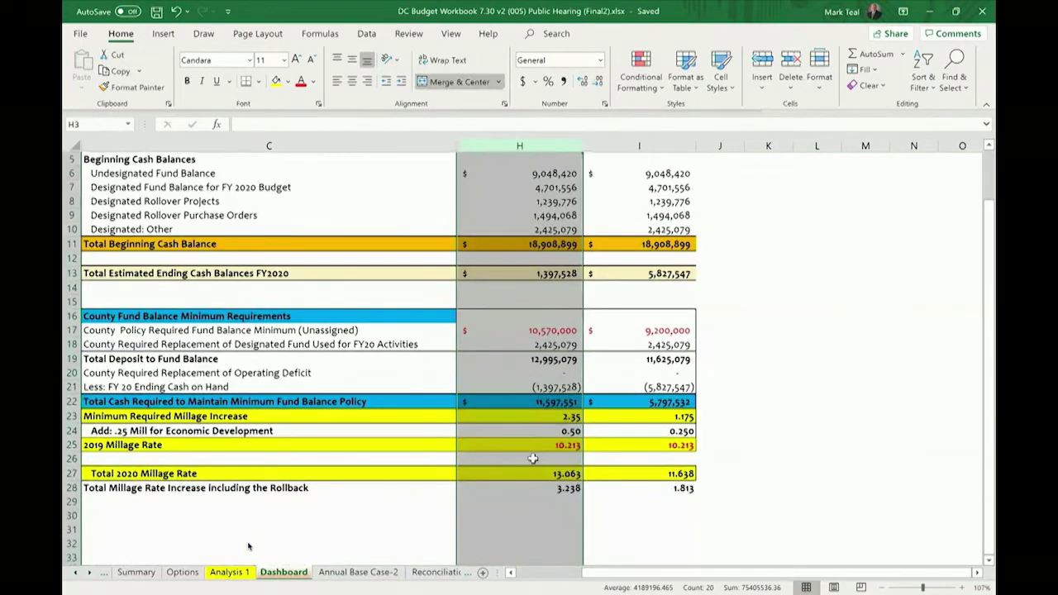
{"action": "left_click", "coordinate": [529, 506]}
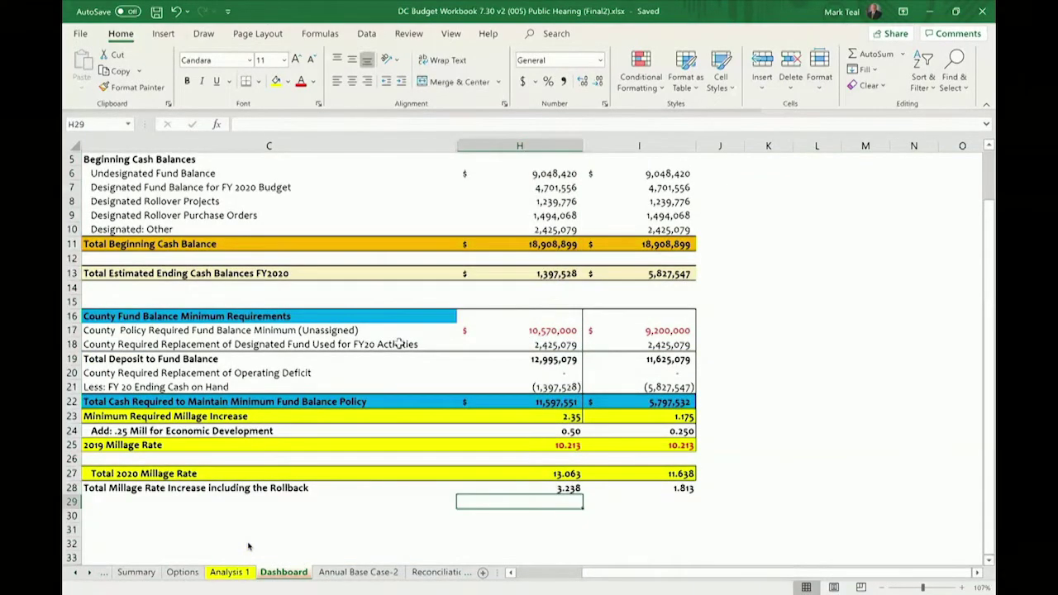
- Inspect column H's fund balance minimum, economic development mill, Total 2020 Millage Rate and total increase including the rollback
{"action": "left_click", "coordinate": [539, 329]}
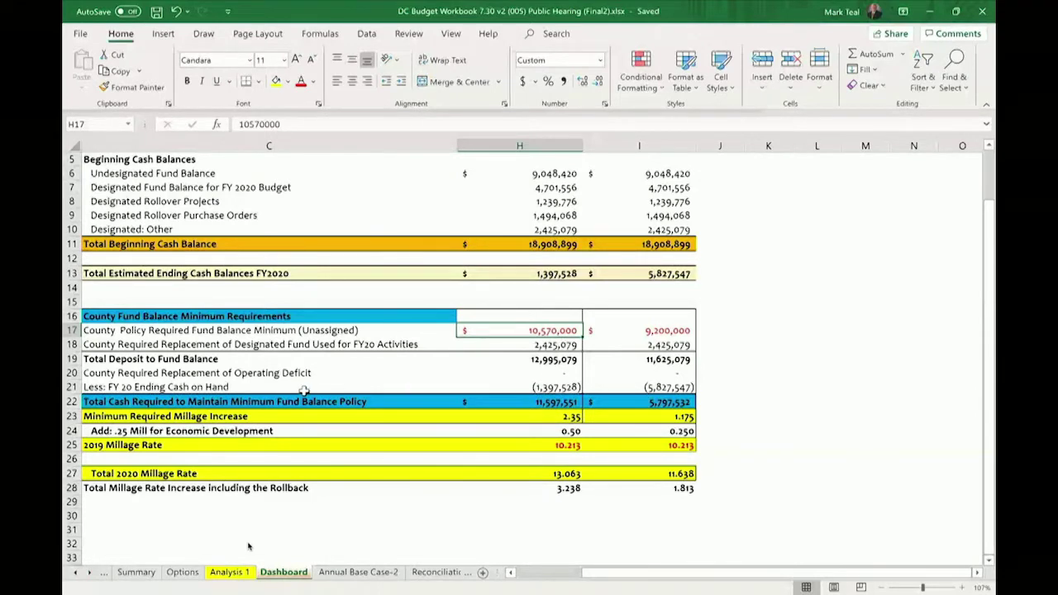
{"action": "left_click", "coordinate": [568, 431]}
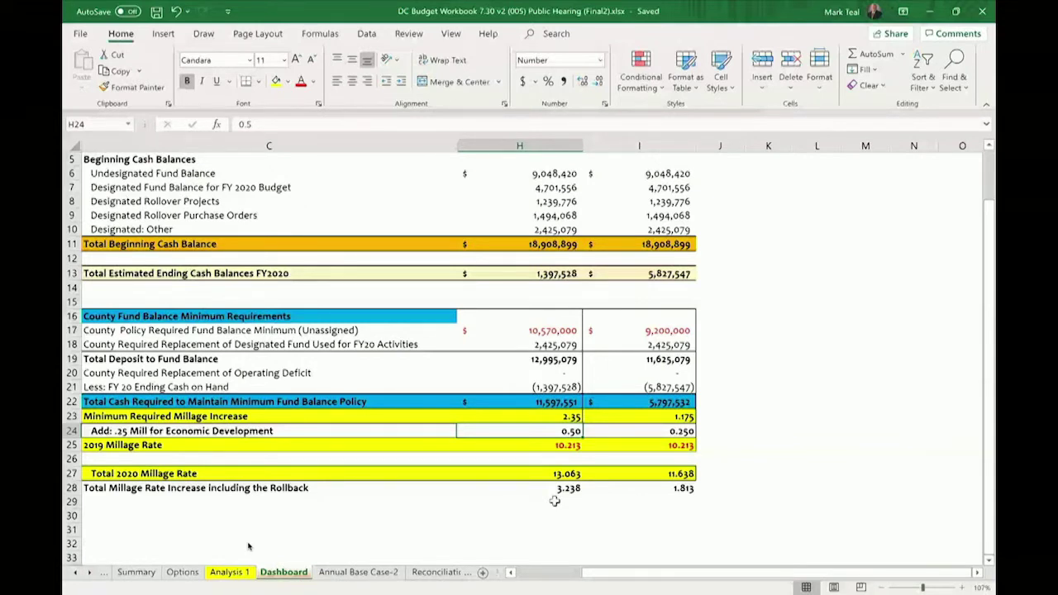
{"action": "key", "text": "Down"}
{"action": "key", "text": "Down"}
{"action": "key", "text": "Down"}
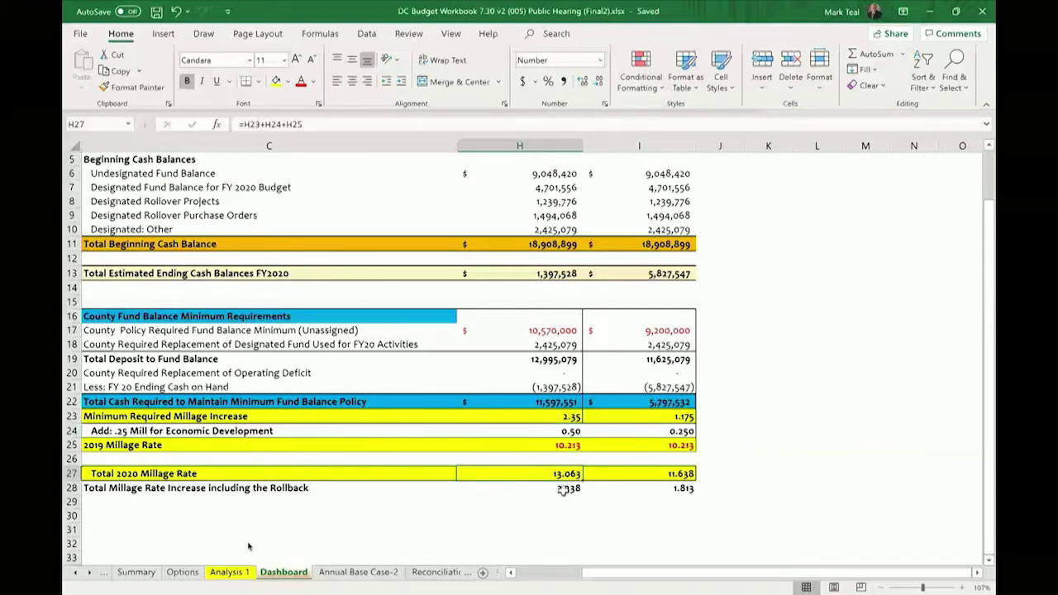
{"action": "left_click", "coordinate": [563, 490]}
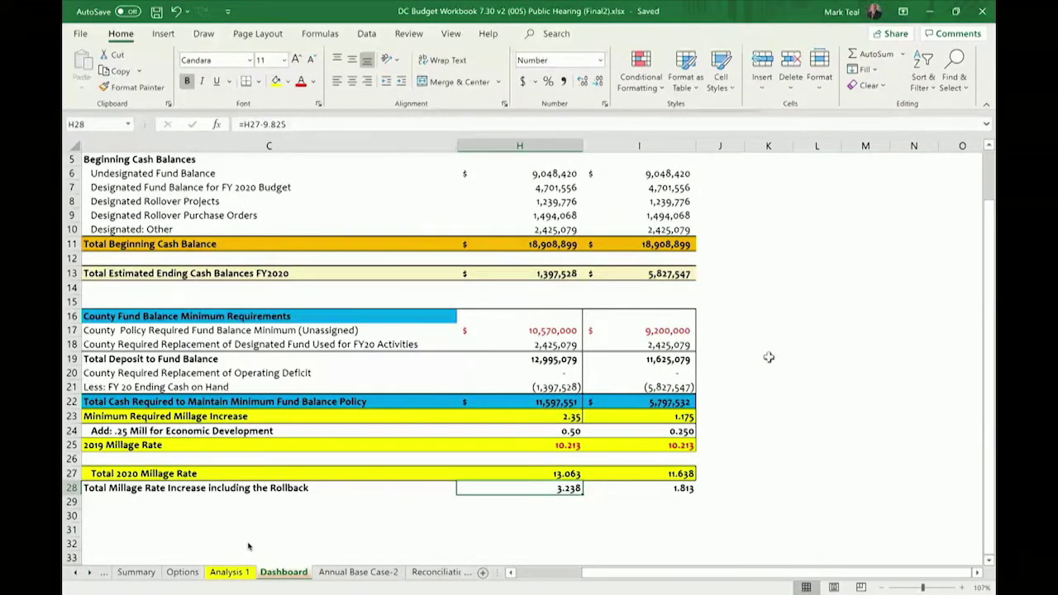
- Inspect the $9.2M scenario's fund balance minimum, economic development mill, 2019 Millage Rate and Total 2020 Millage Rate in column I
{"action": "left_click", "coordinate": [681, 330]}
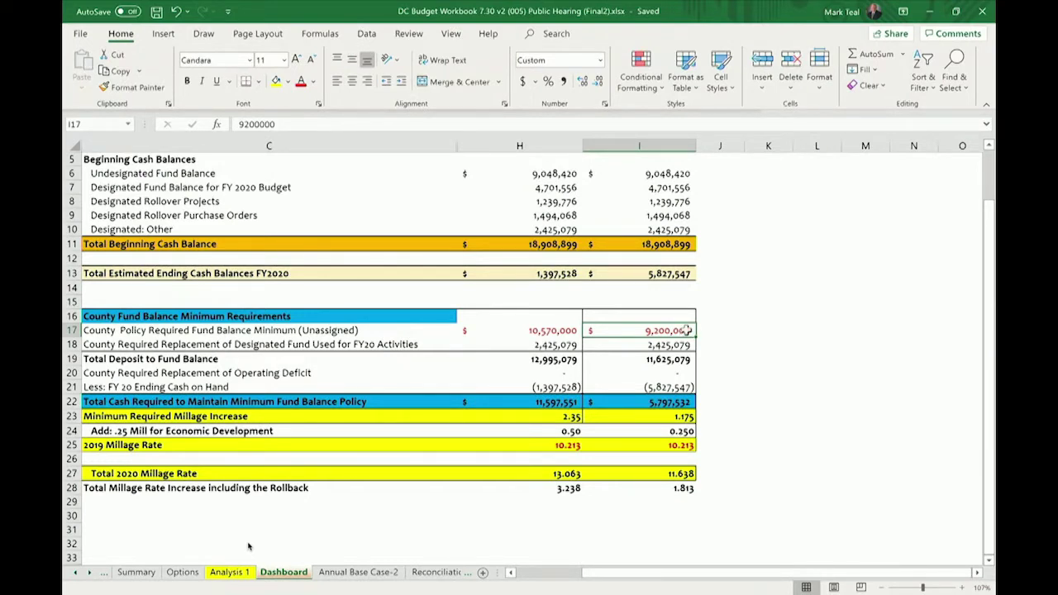
{"action": "left_click", "coordinate": [713, 330]}
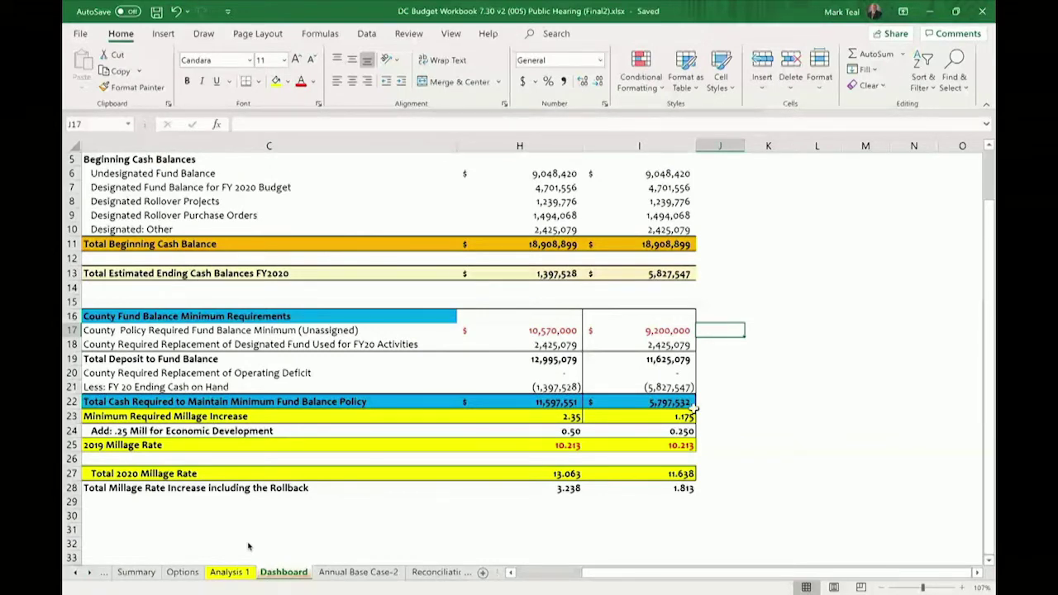
{"action": "left_click", "coordinate": [676, 430]}
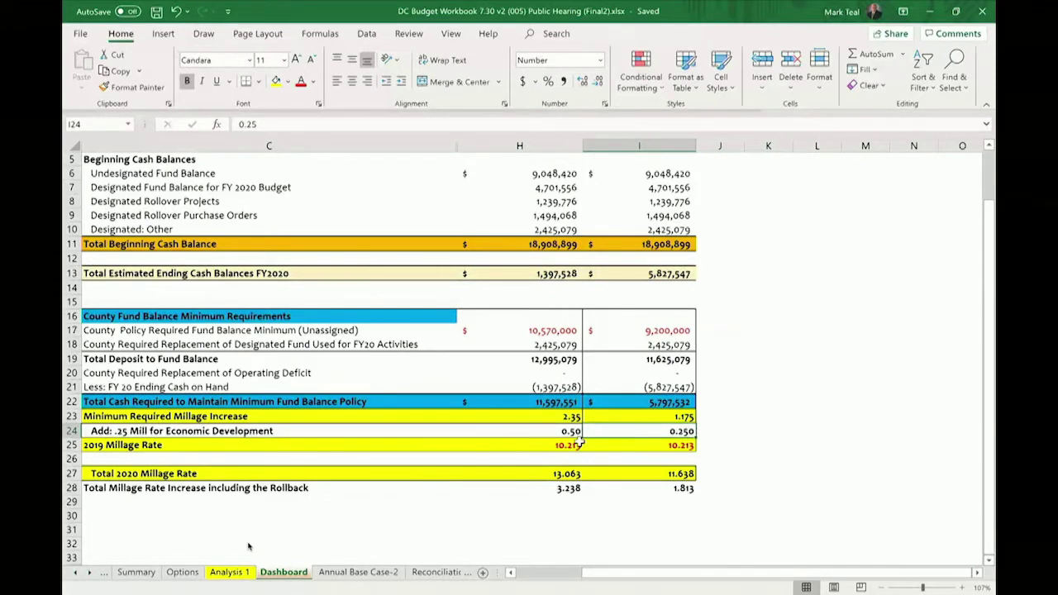
{"action": "left_click", "coordinate": [679, 446]}
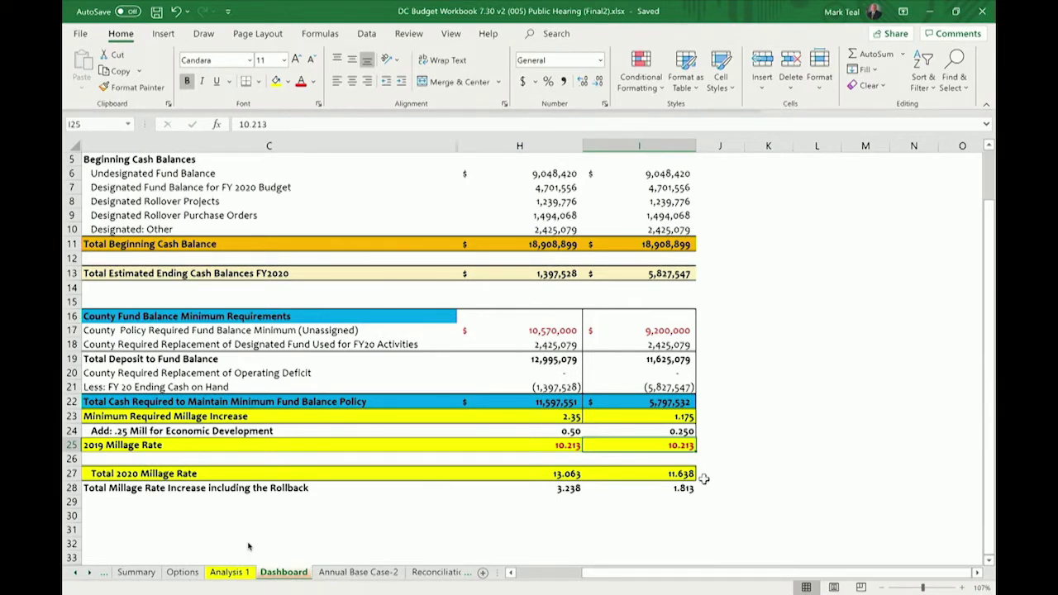
{"action": "left_click", "coordinate": [679, 473]}
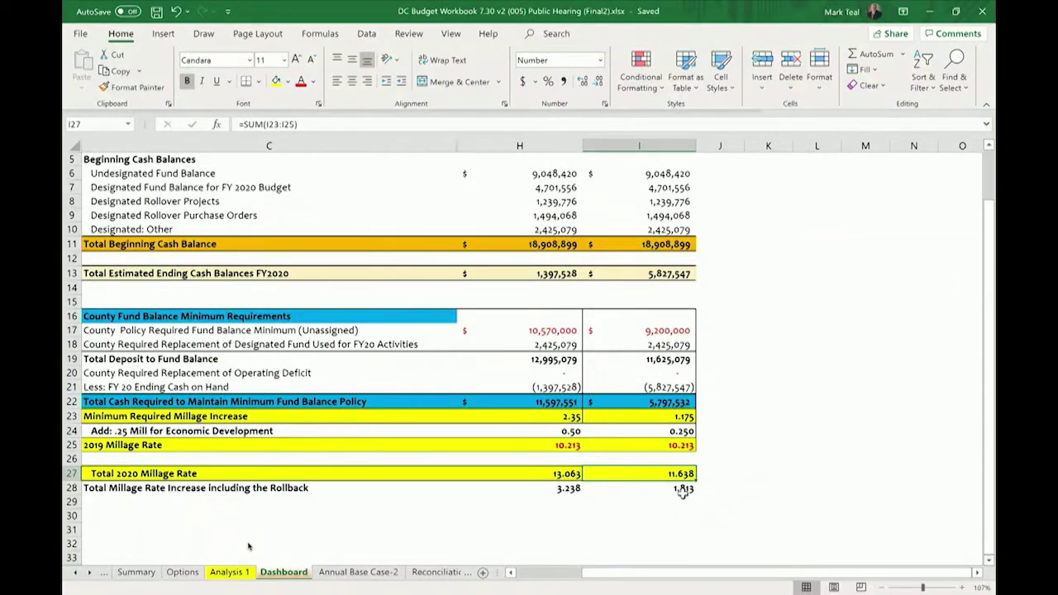
- Inspect the $9.2M scenario's Total Millage Rate Increase including the Rollback and recheck its Total 2020 Millage Rate in column I
{"action": "left_click", "coordinate": [682, 490]}
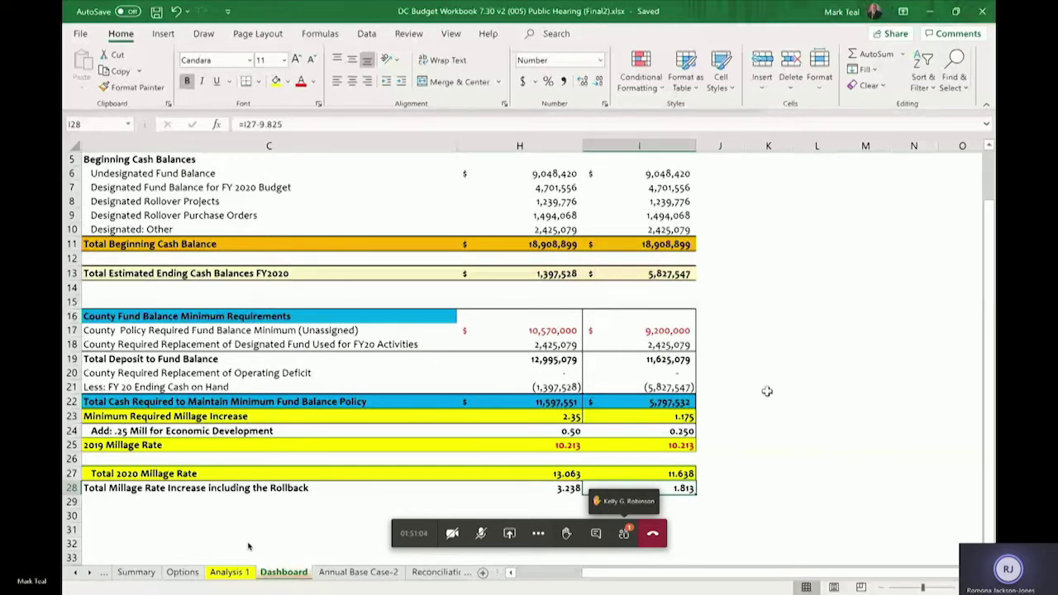
{"action": "left_click", "coordinate": [667, 506]}
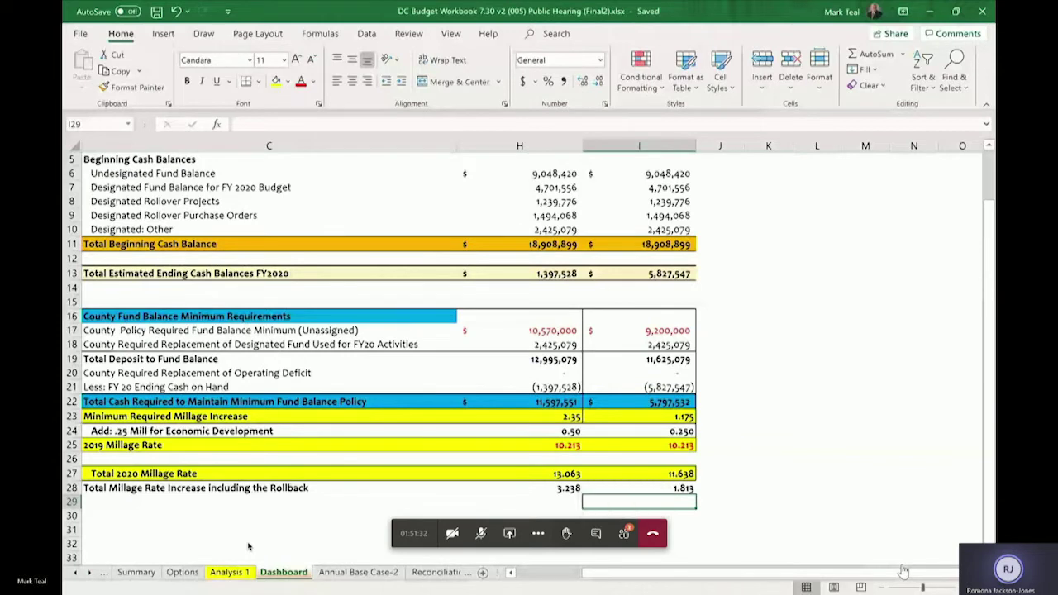
{"action": "key", "text": "Down"}
{"action": "key", "text": "Down"}
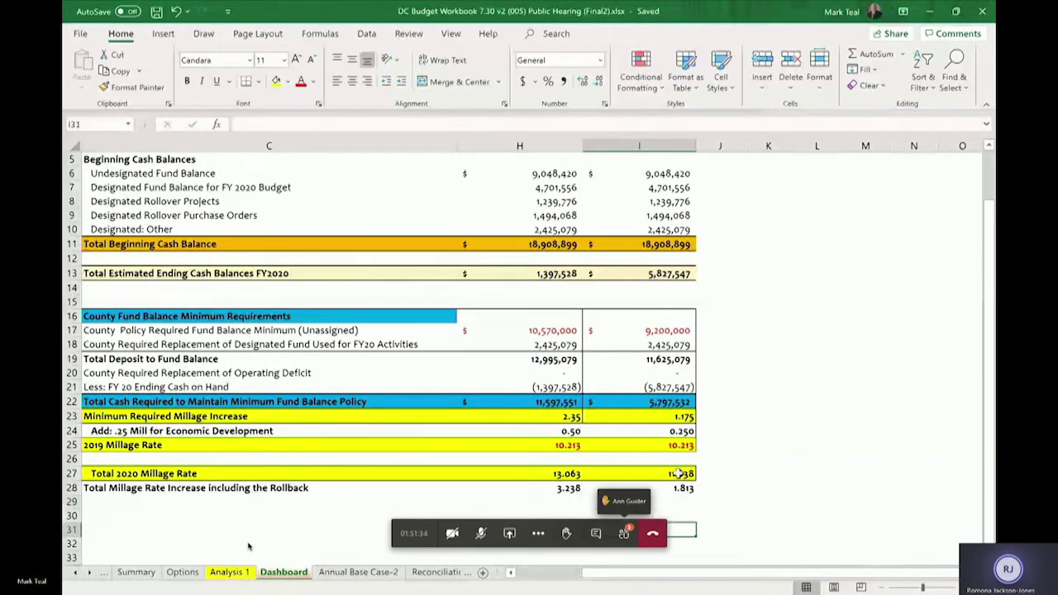
{"action": "left_click", "coordinate": [677, 472]}
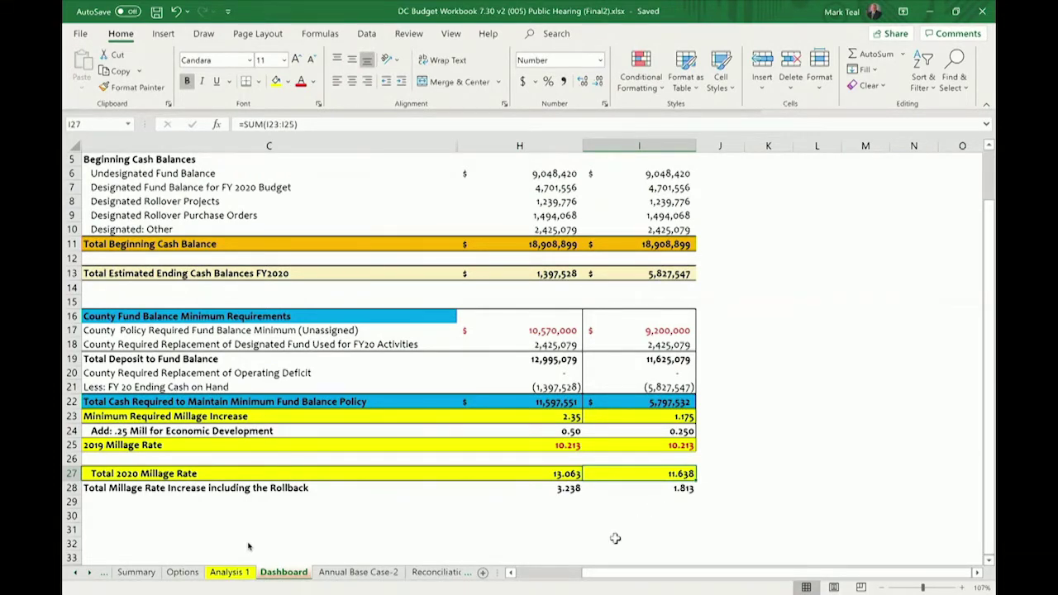
{"action": "left_click", "coordinate": [682, 515]}
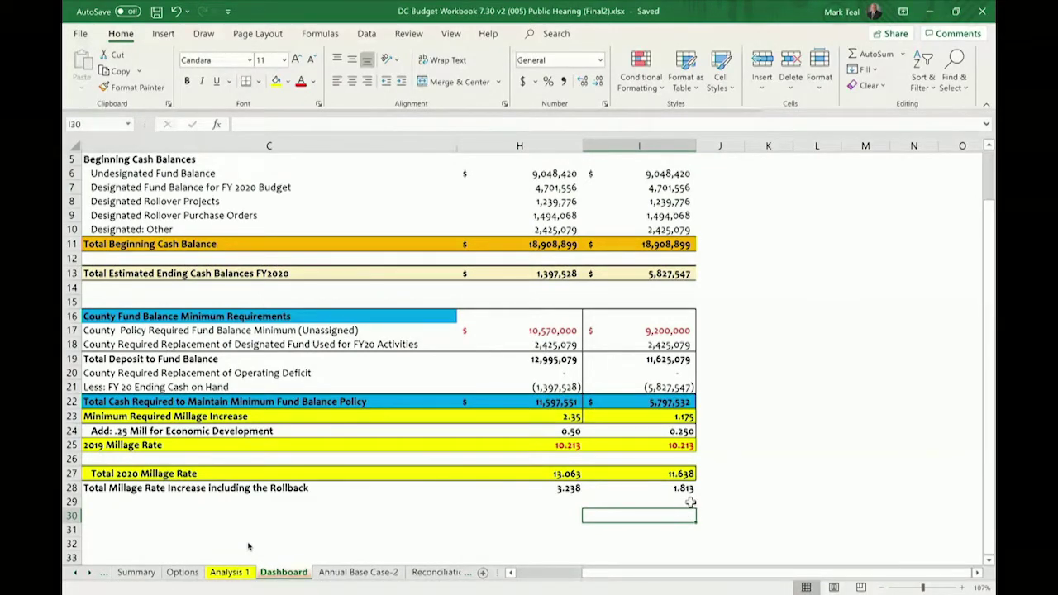
{"action": "left_click", "coordinate": [690, 501]}
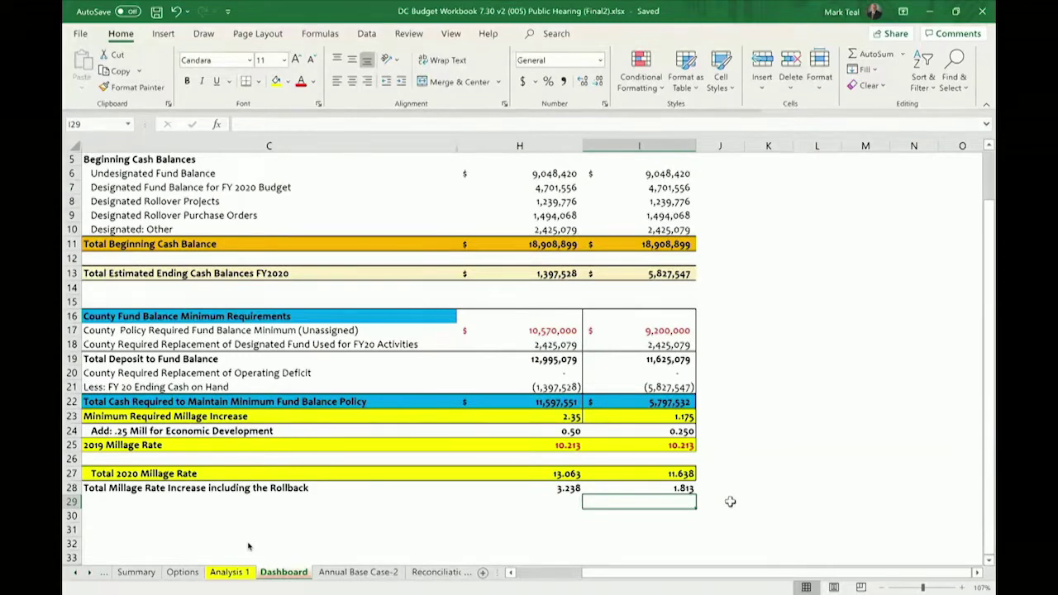
{"action": "left_click", "coordinate": [673, 516]}
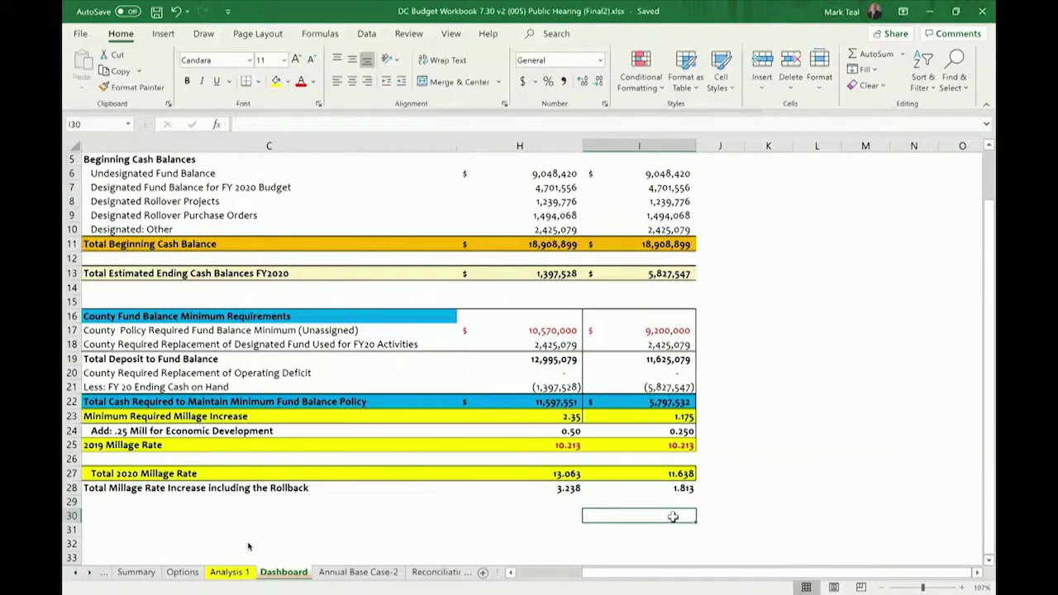
{"action": "left_click", "coordinate": [716, 514]}
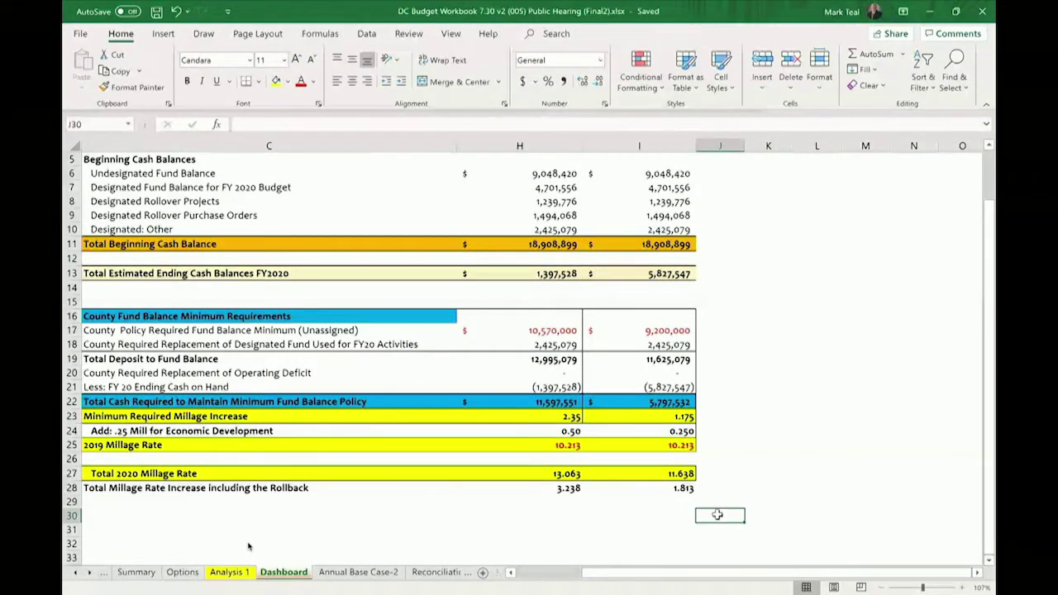